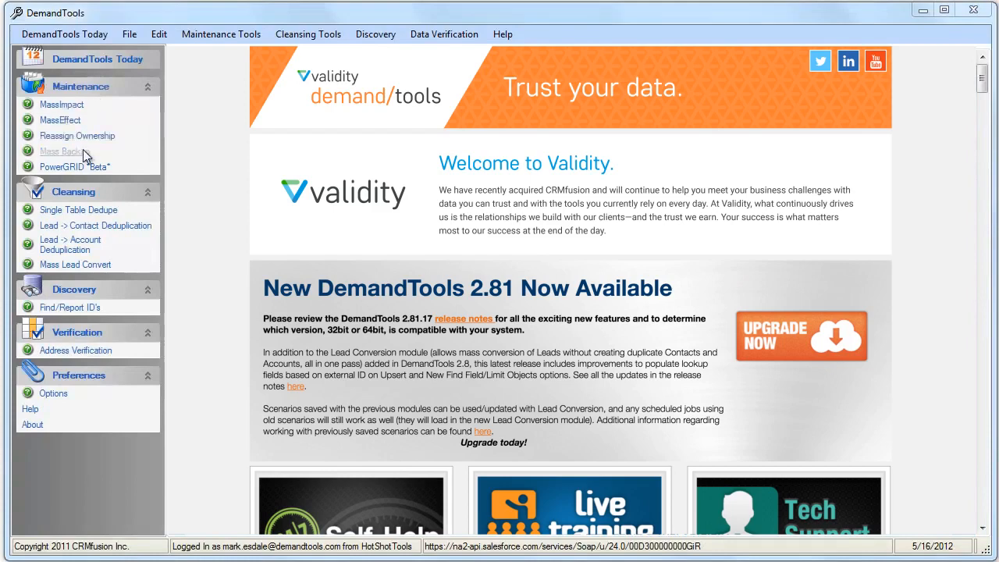
# Open the PowerGRID module from the Maintenance section of the navigation panel.
pyautogui.click(82, 165)
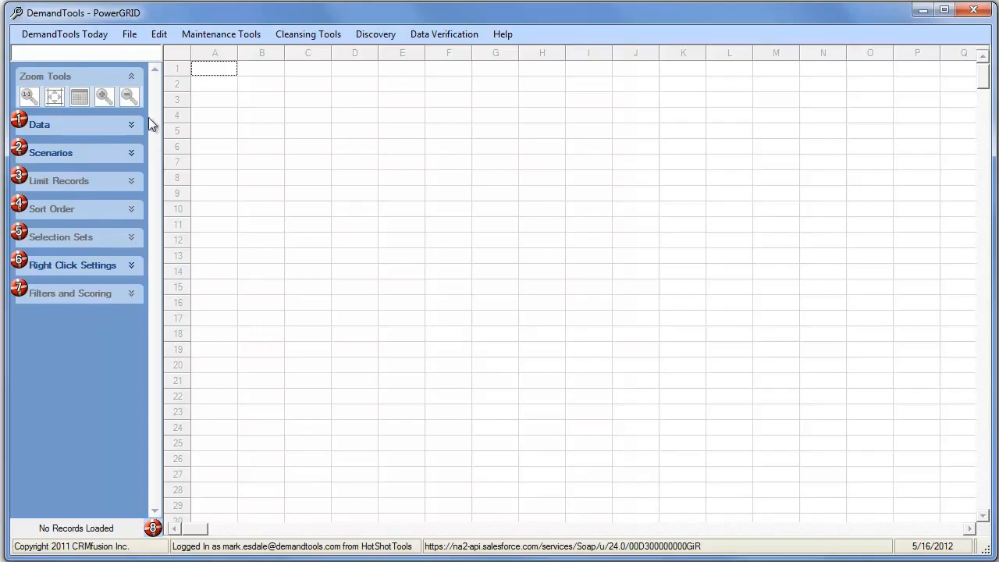
# Load the demoleads.PGxml scenario through Data > Scenarios > Load Scenario.
pyautogui.click(131, 127)
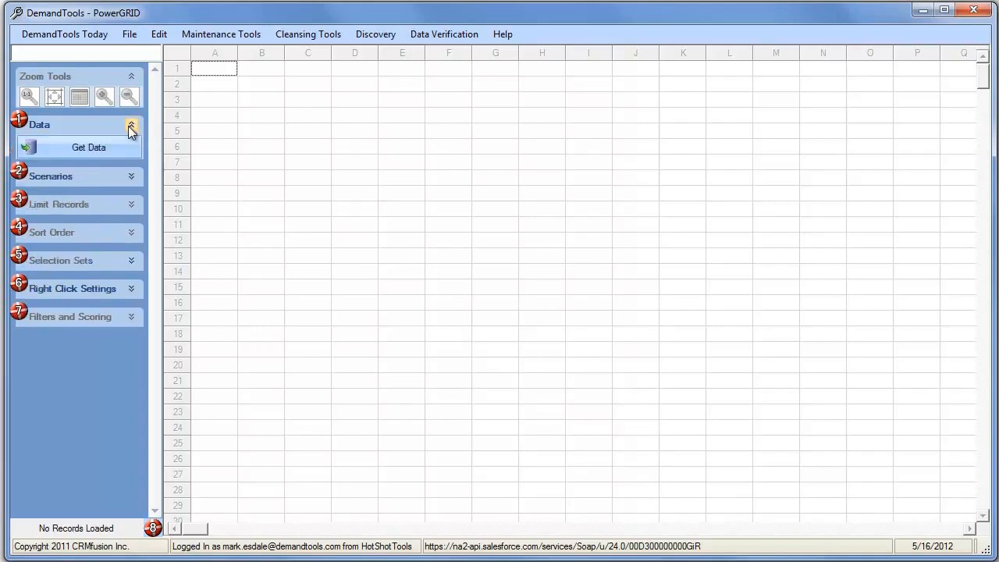
pyautogui.click(93, 147)
pyautogui.click(132, 176)
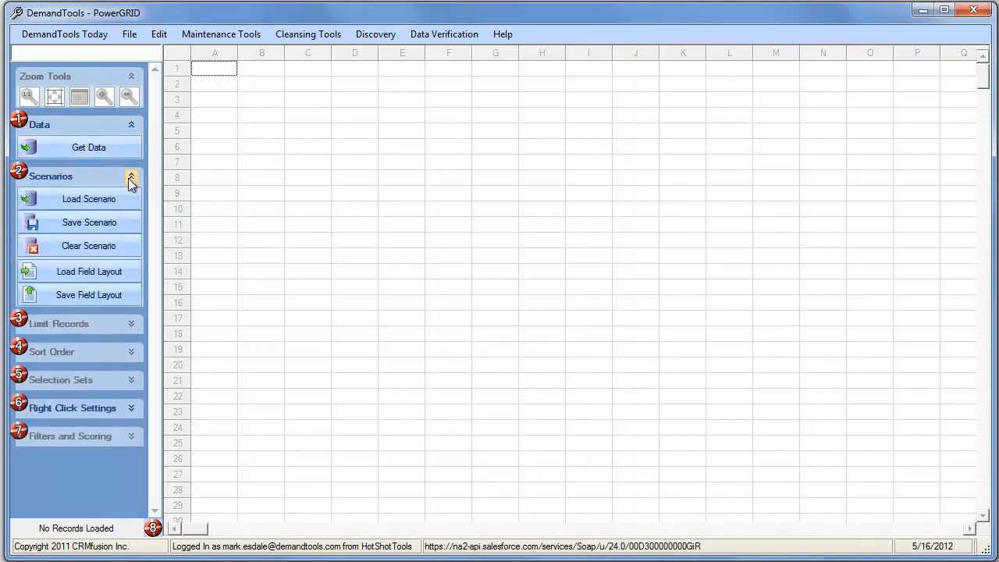
pyautogui.click(89, 197)
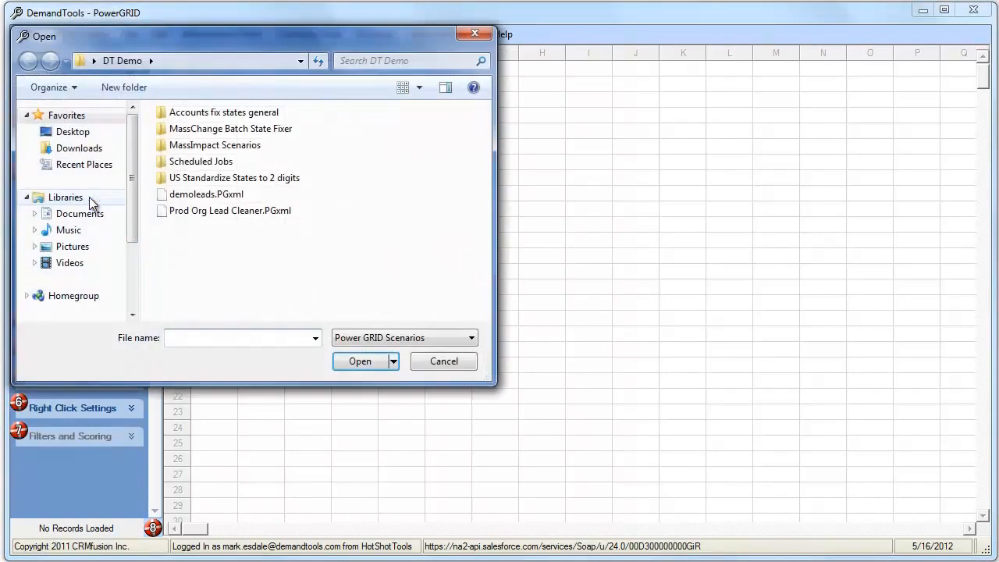
pyautogui.doubleClick(200, 196)
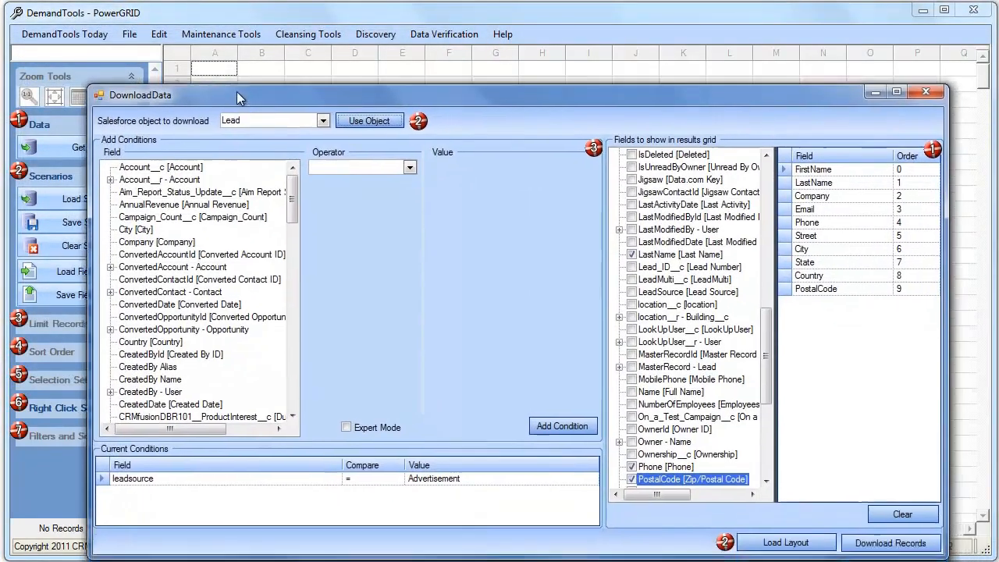
# Check the leadsource = Advertisement download settings and download the 3447 Lead records.
pyautogui.moveTo(237, 91); pyautogui.dragTo(209, 36)
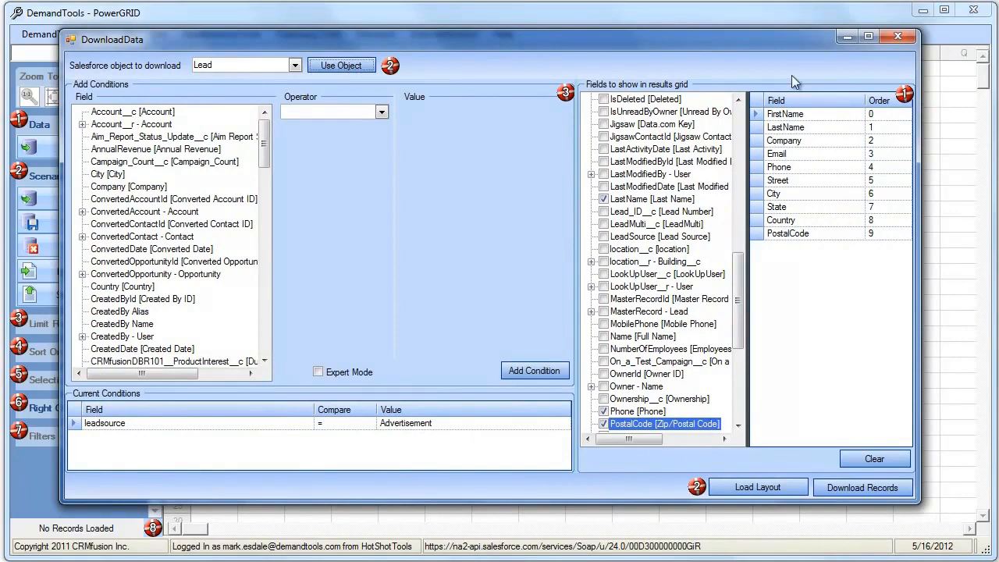
pyautogui.moveTo(739, 312); pyautogui.dragTo(739, 176)
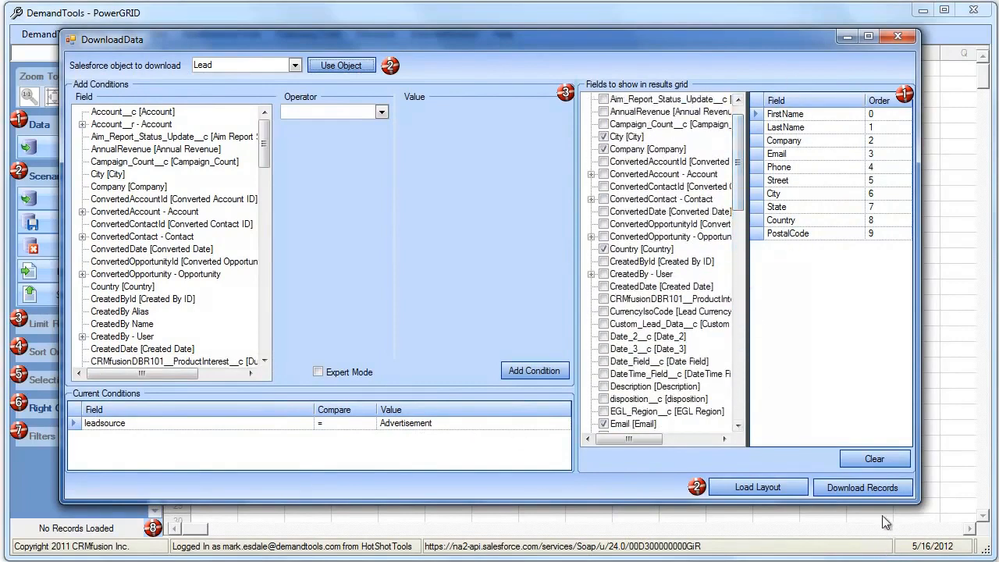
pyautogui.click(866, 487)
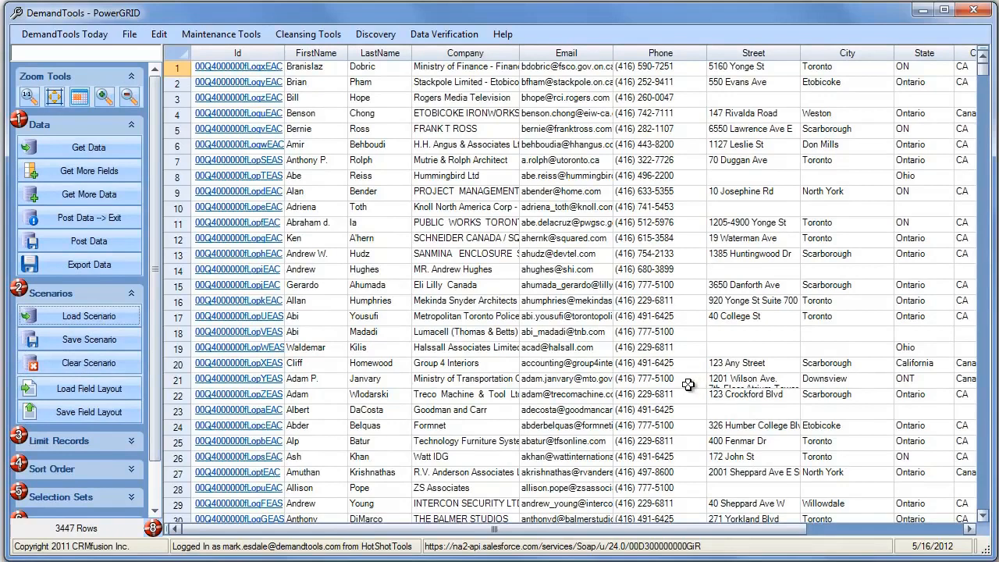
# Delete the PostalCode column from the 3447-row Lead grid.
pyautogui.click(511, 315)
pyautogui.scroll(-5, 513, 316)
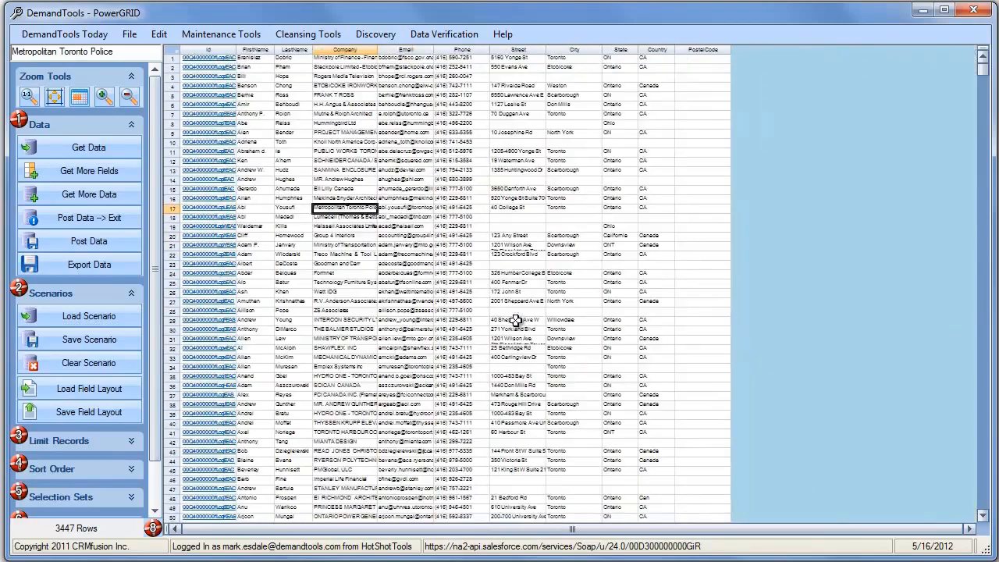
pyautogui.scroll(-3, 515, 321)
pyautogui.scroll(8, 475, 330)
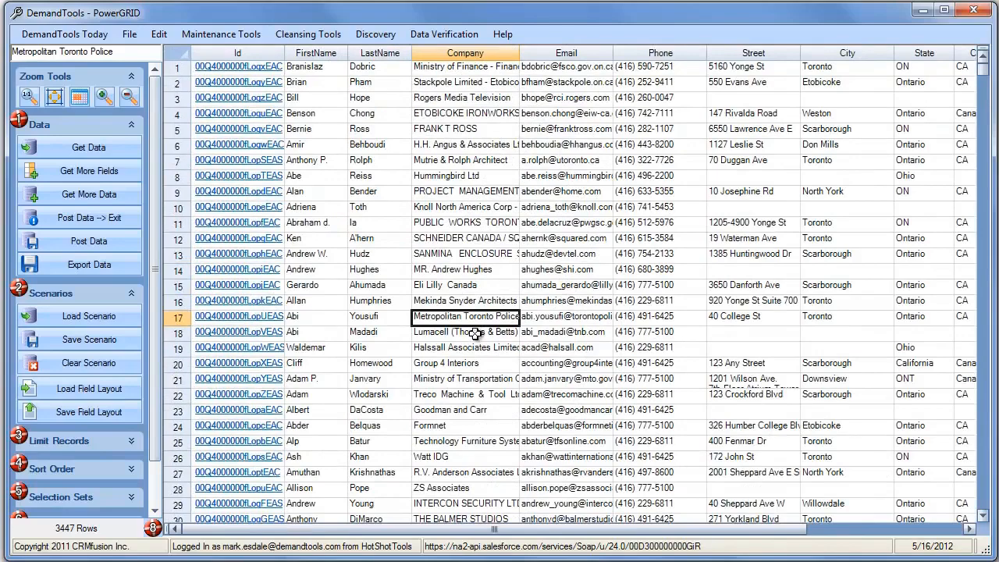
pyautogui.scroll(-2, 515, 347)
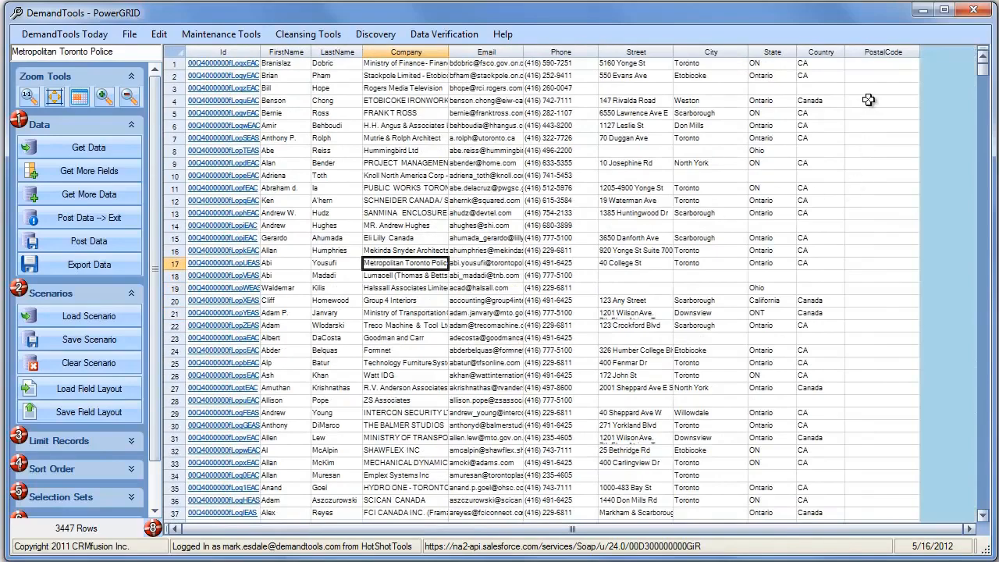
pyautogui.click(881, 53)
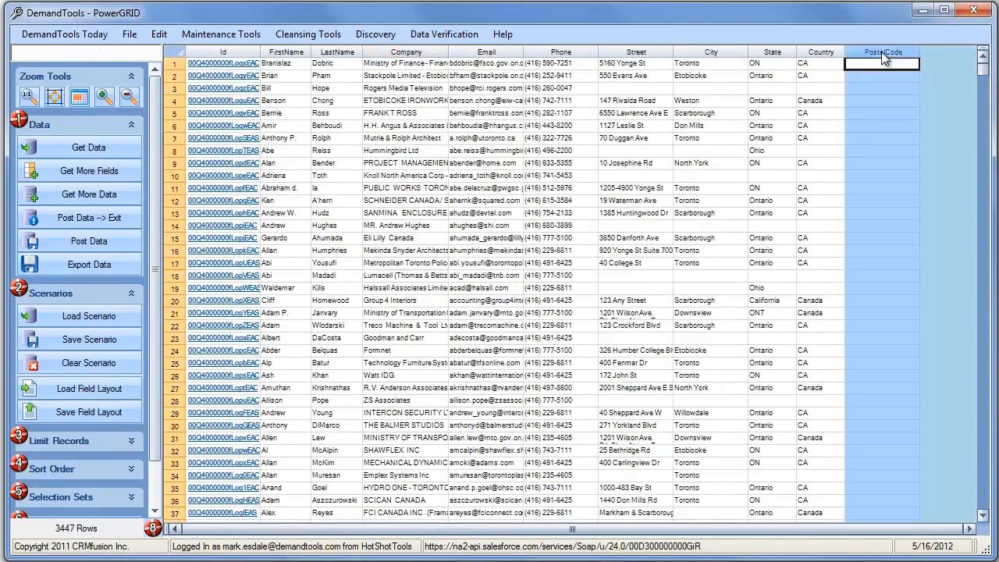
pyautogui.rightClick(881, 51)
pyautogui.click(914, 79)
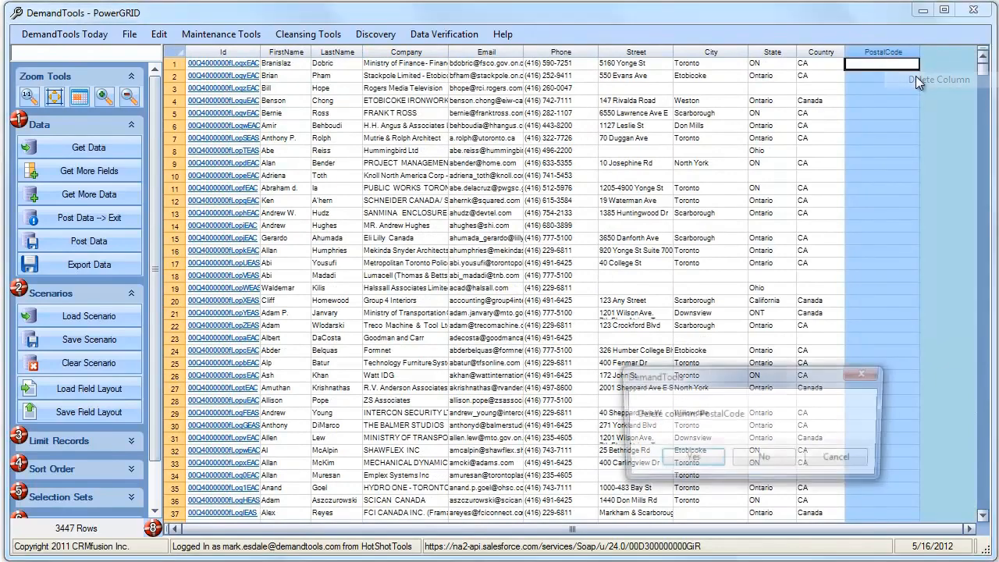
pyautogui.click(680, 458)
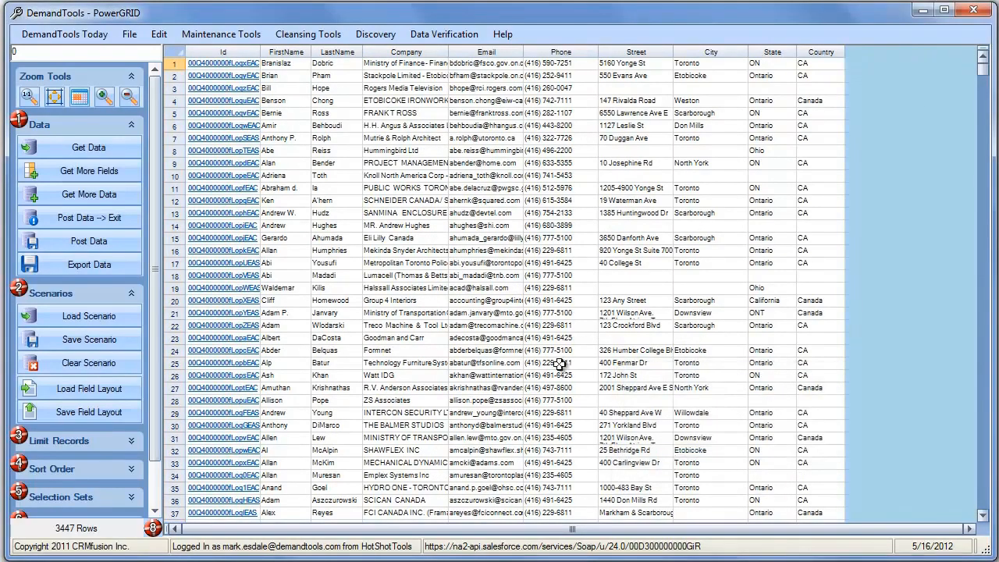
pyautogui.scroll(1, 560, 365)
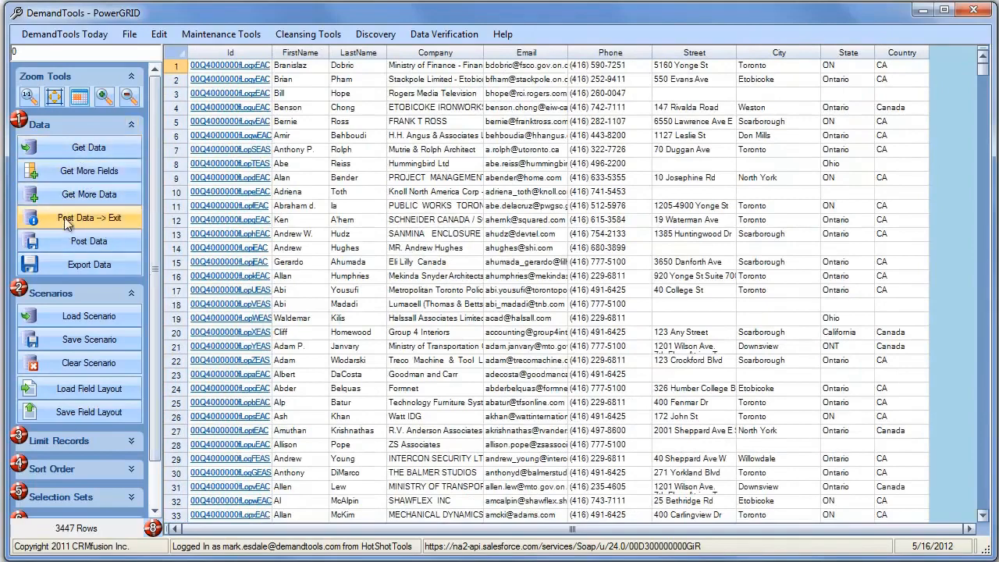
pyautogui.click(70, 173)
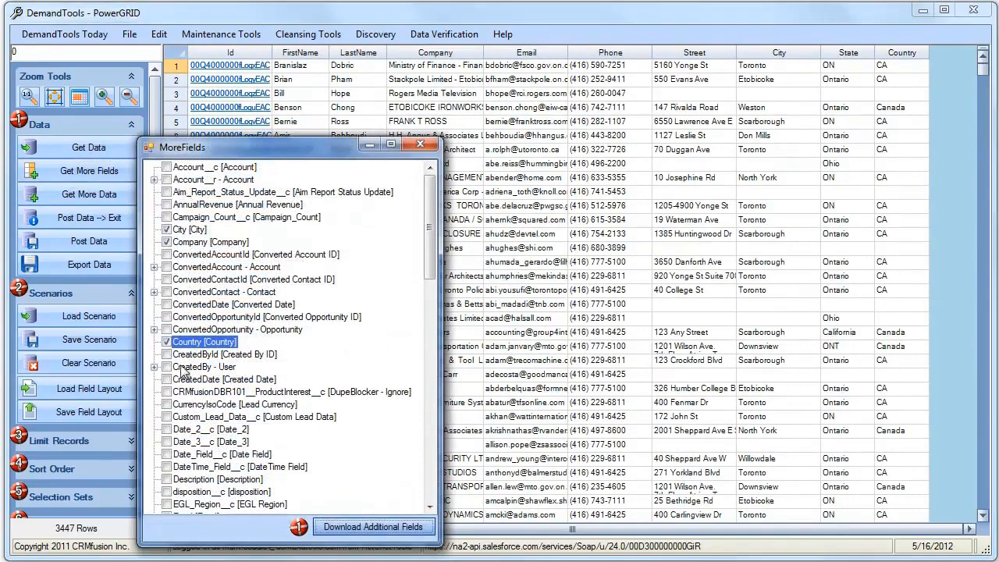
pyautogui.click(421, 144)
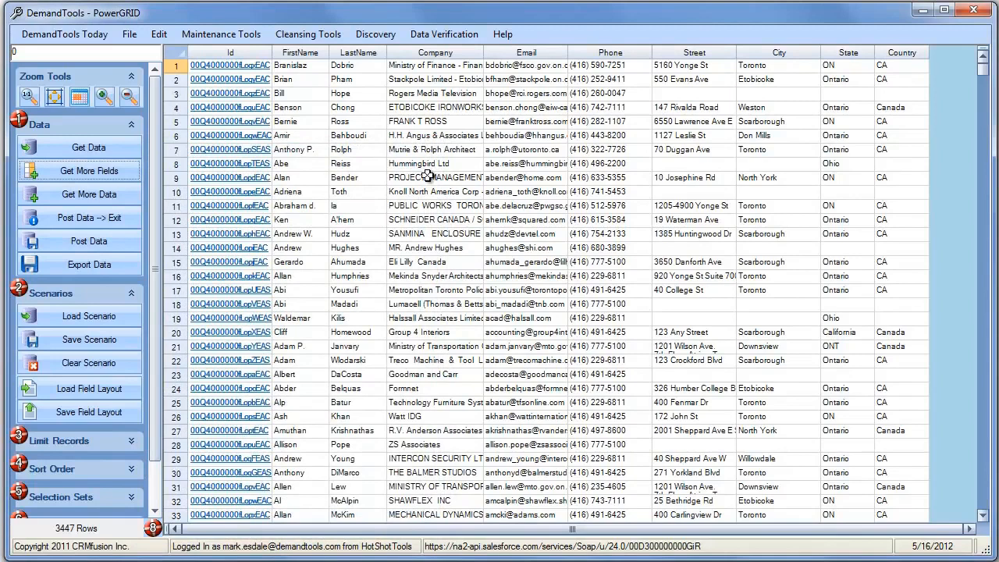
pyautogui.click(131, 295)
# Sort the grid with Company as the primary and LastName as the secondary column.
pyautogui.click(133, 347)
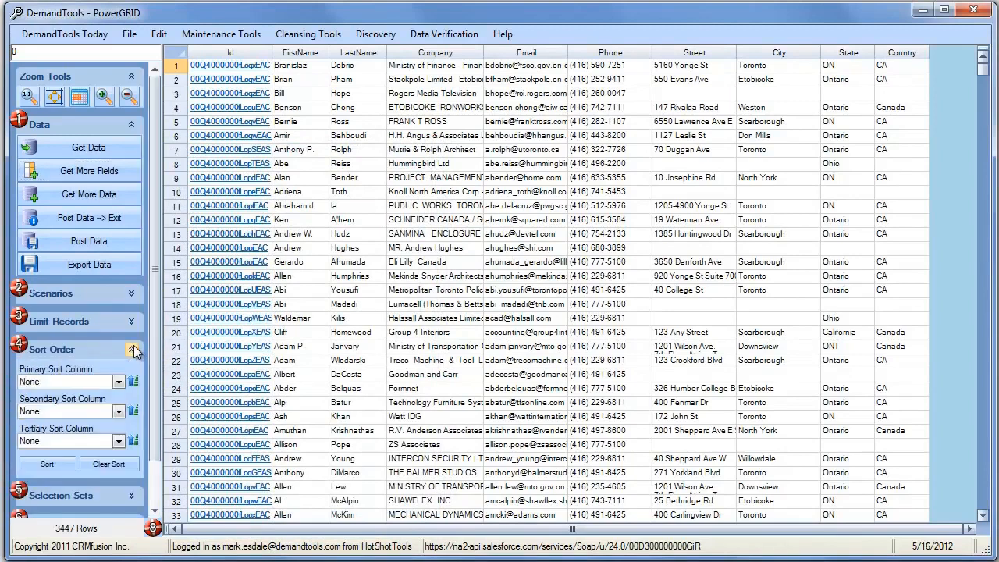
pyautogui.click(118, 382)
pyautogui.click(93, 444)
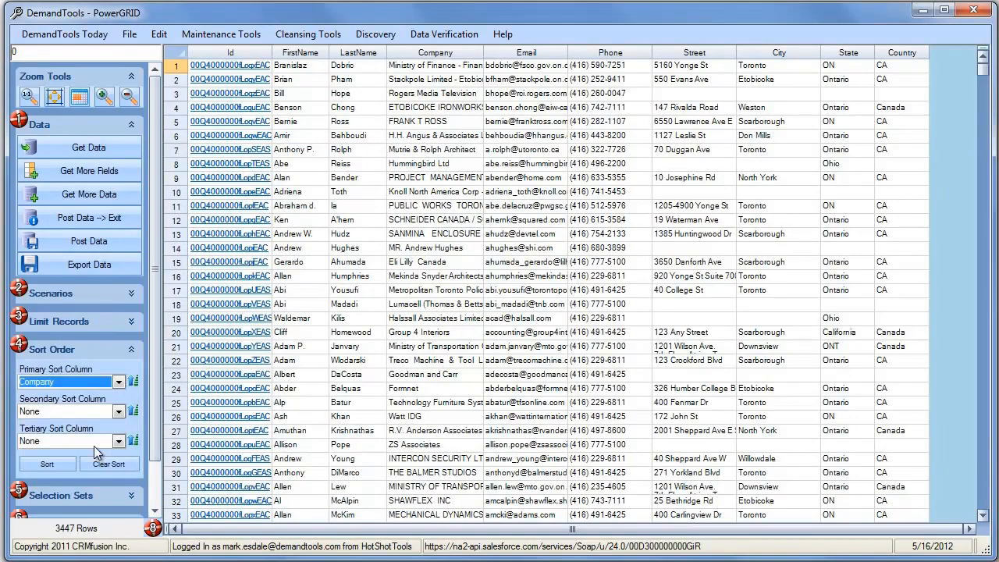
pyautogui.click(118, 411)
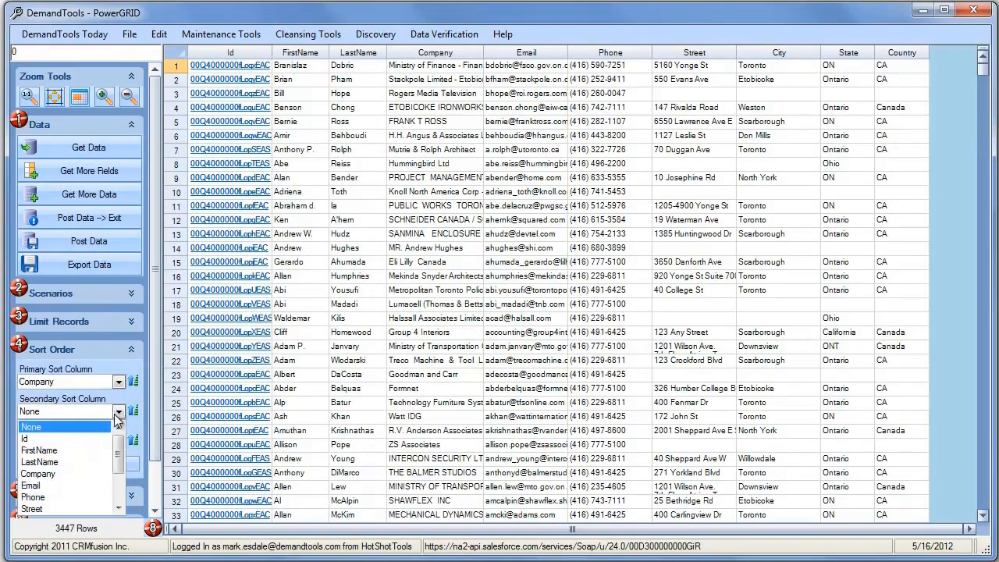
pyautogui.click(83, 461)
pyautogui.click(60, 466)
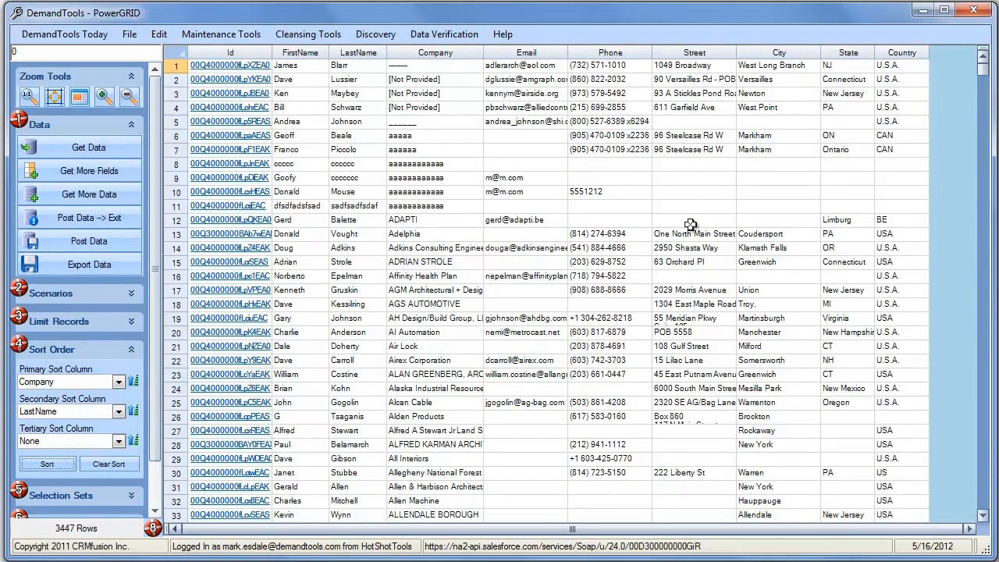
# Copy row 10's phone into rows 11–12 and row 7's phone into rows 8–9.
pyautogui.click(603, 191)
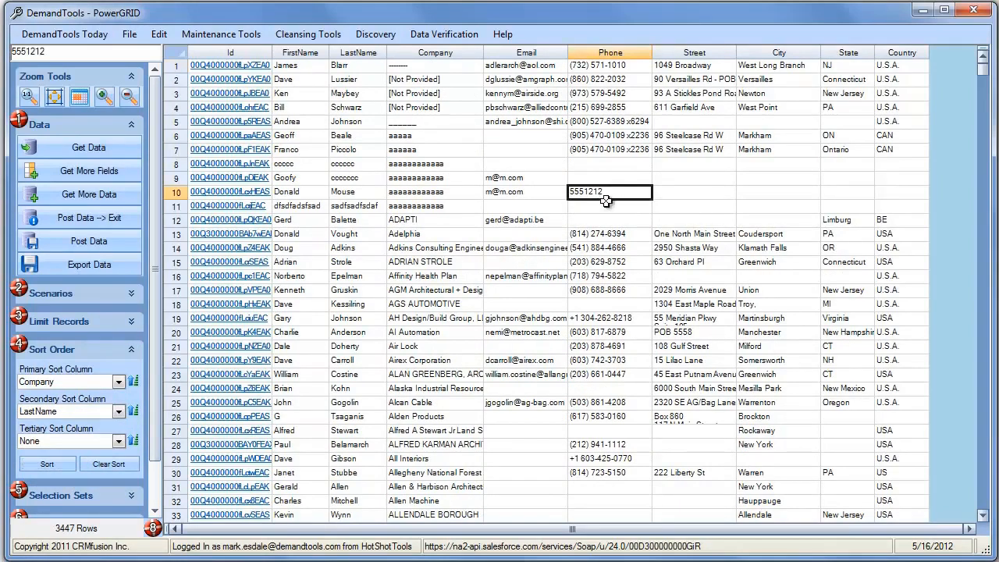
pyautogui.moveTo(601, 199); pyautogui.dragTo(602, 217)
pyautogui.write('5551212')
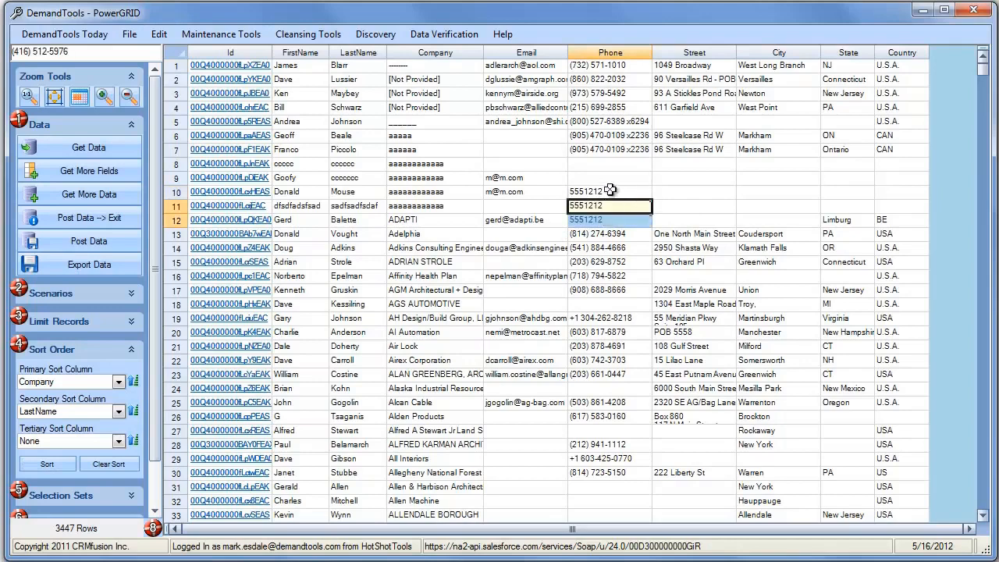
pyautogui.click(625, 150)
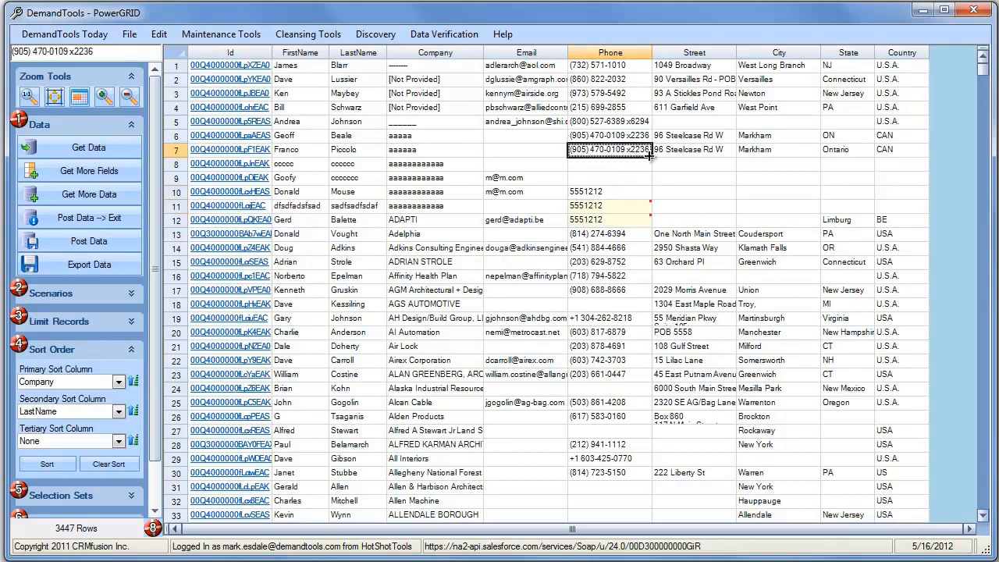
pyautogui.moveTo(647, 155); pyautogui.dragTo(646, 181)
# Enter '123 Main Street' as row 9's empty street address.
pyautogui.click(705, 184)
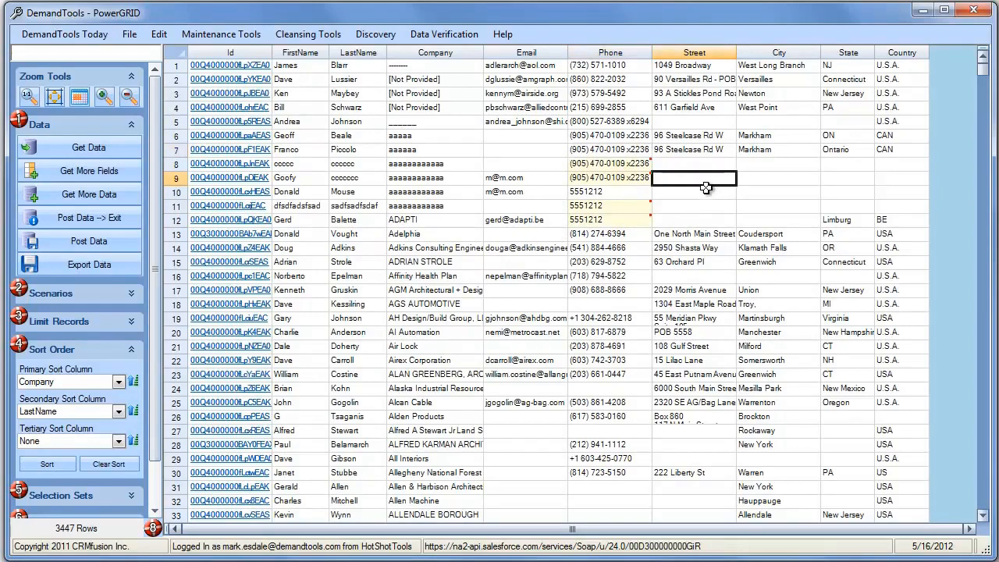
pyautogui.write('123 Main St')
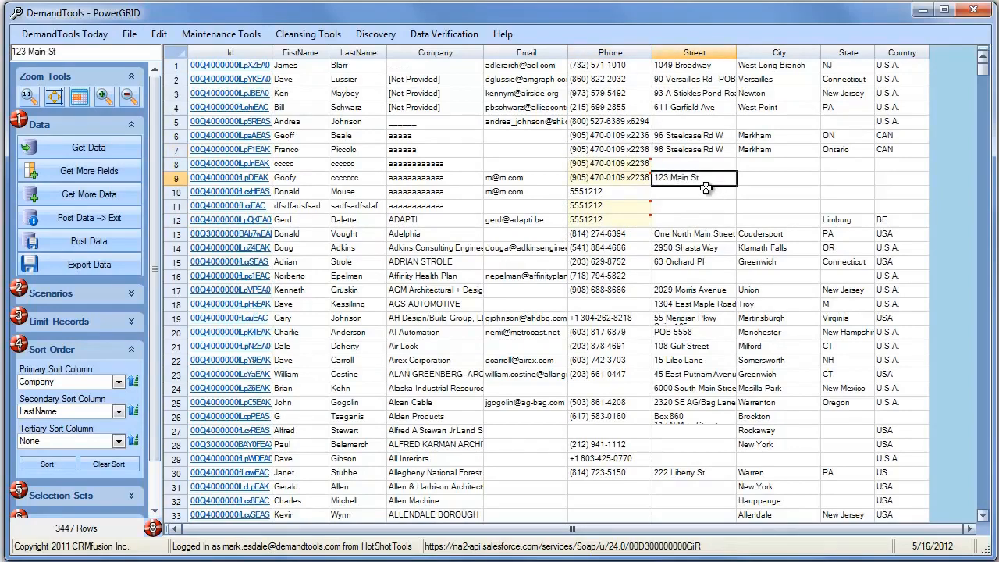
pyautogui.write('reet')
pyautogui.click(785, 191)
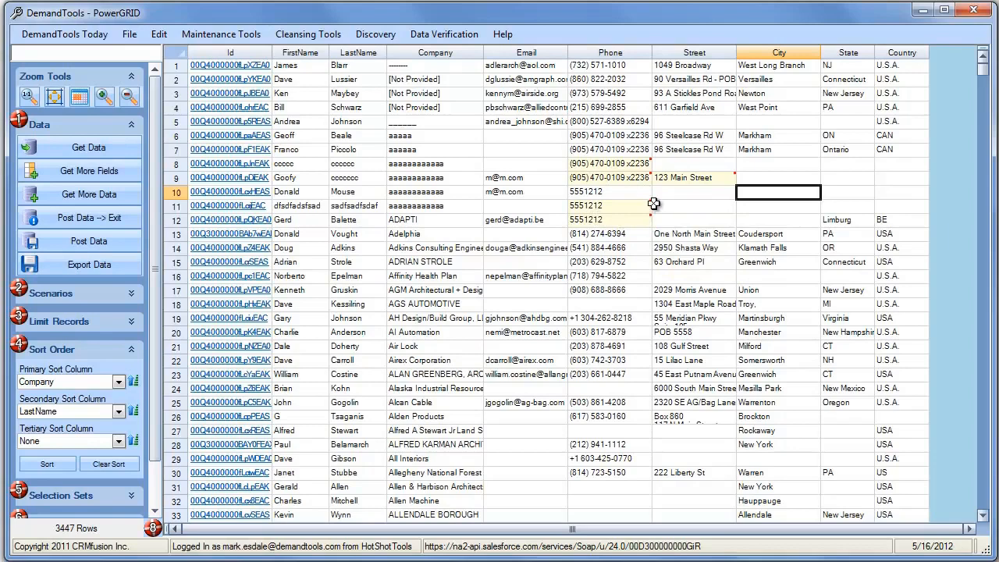
pyautogui.moveTo(653, 209)
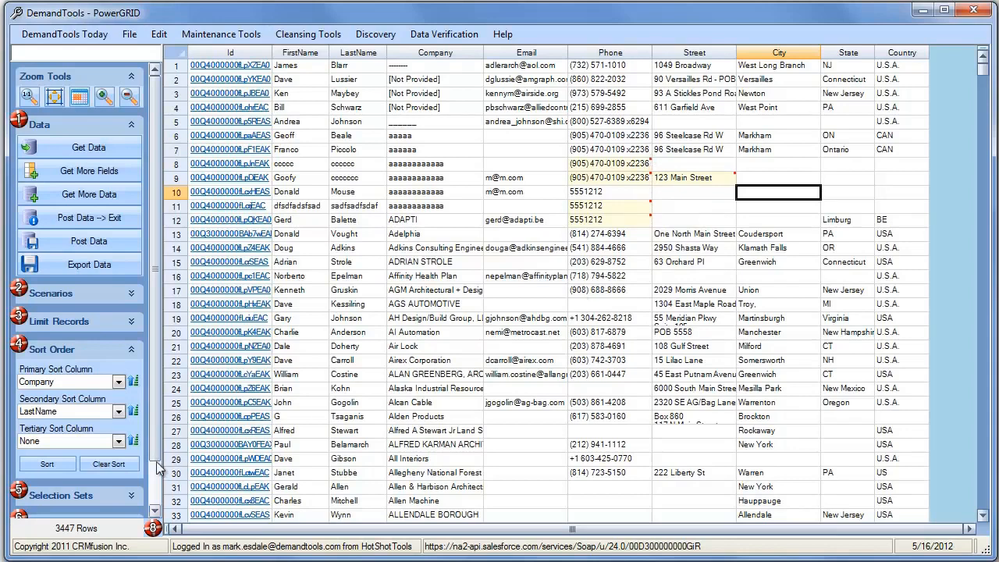
# Remove rows 18–27 from the view set, leaving 3437 rows.
pyautogui.moveTo(178, 306); pyautogui.dragTo(166, 425)
pyautogui.rightClick(173, 421)
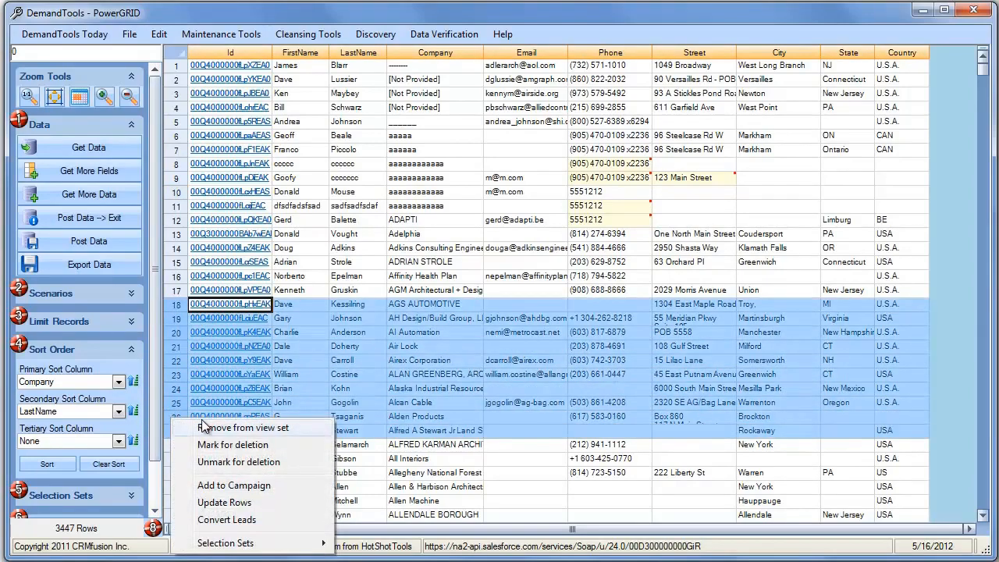
pyautogui.click(205, 426)
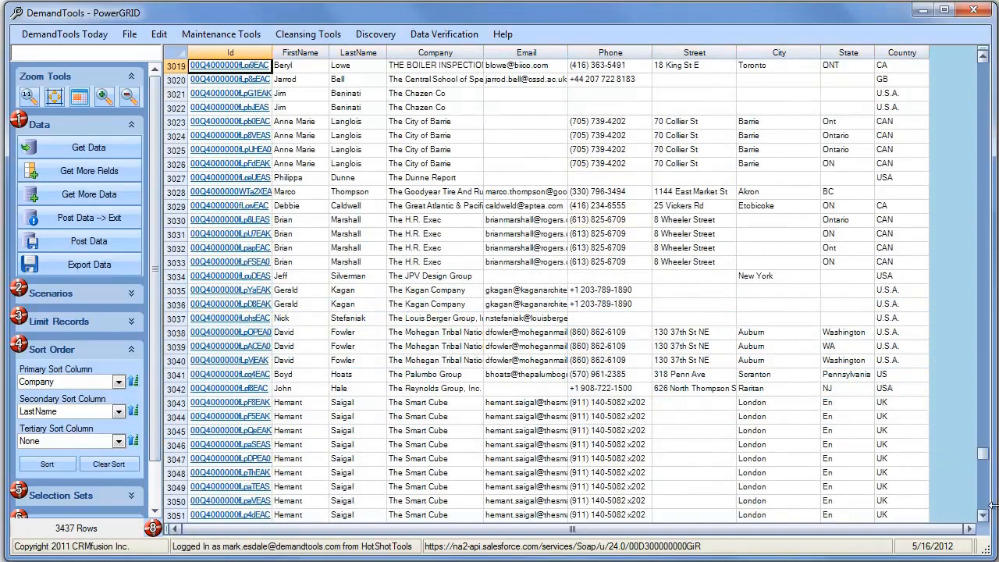
pyautogui.moveTo(987, 460); pyautogui.dragTo(986, 68)
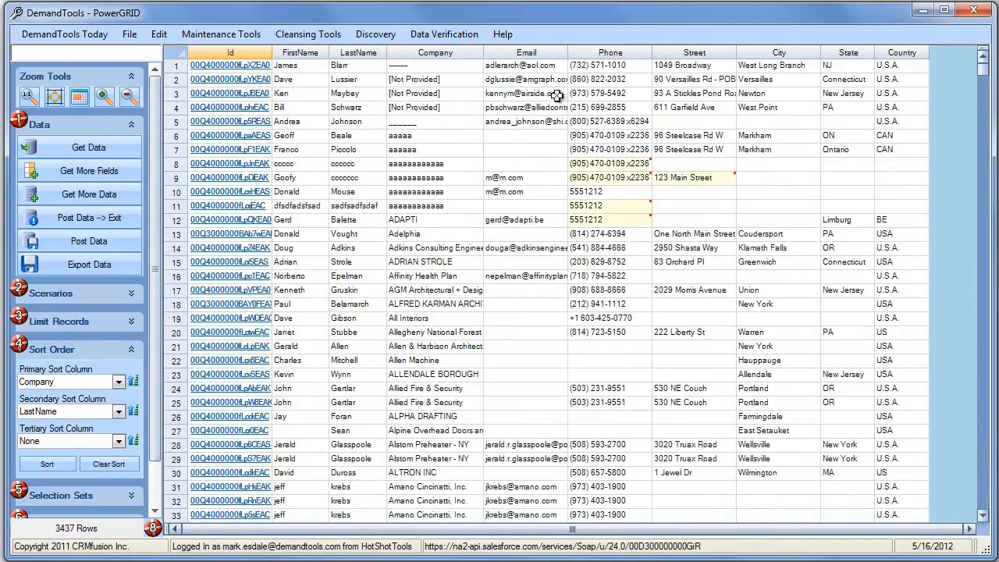
# Mark rows 9–11 for deletion.
pyautogui.click(174, 205)
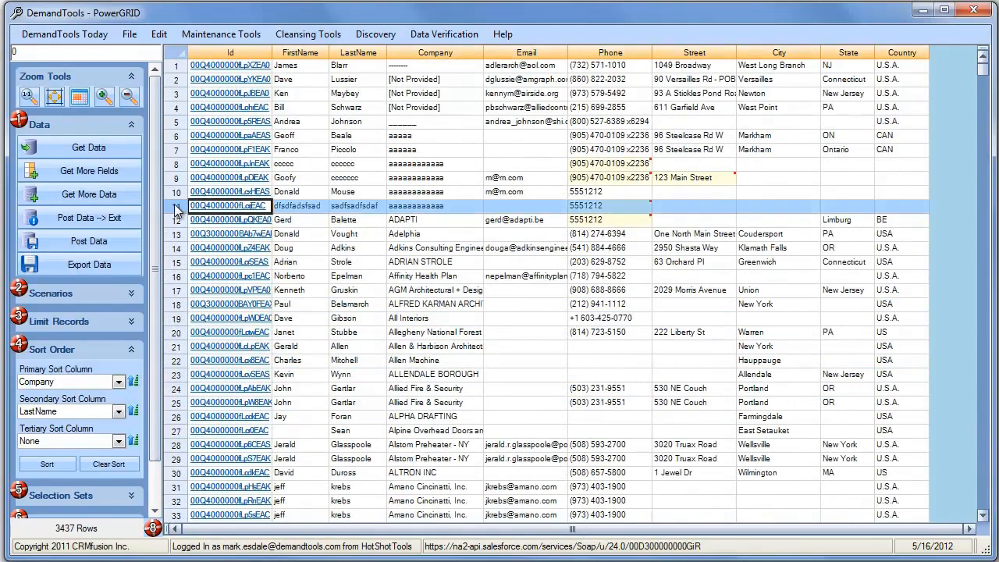
pyautogui.moveTo(174, 205); pyautogui.dragTo(175, 185)
pyautogui.rightClick(175, 185)
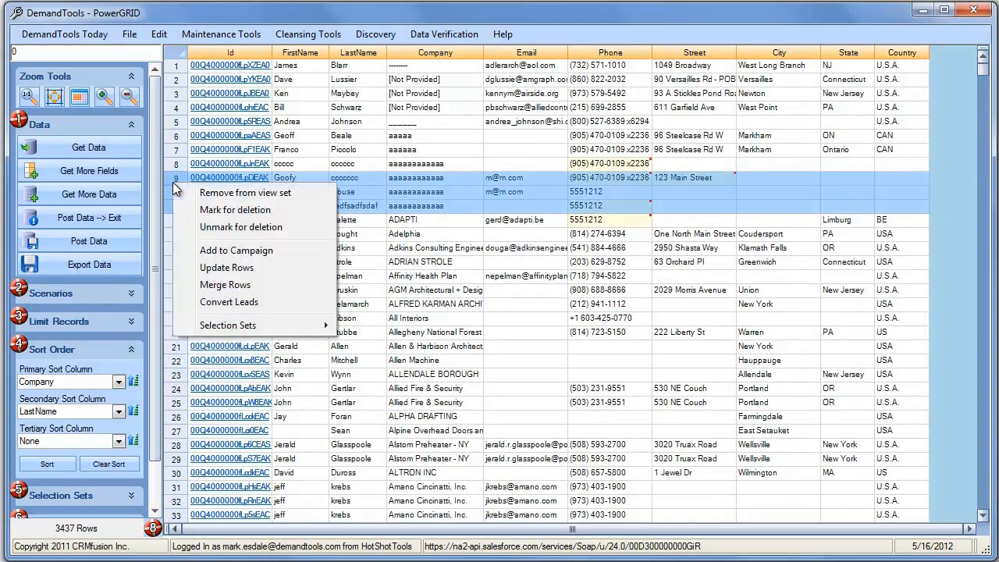
pyautogui.click(212, 210)
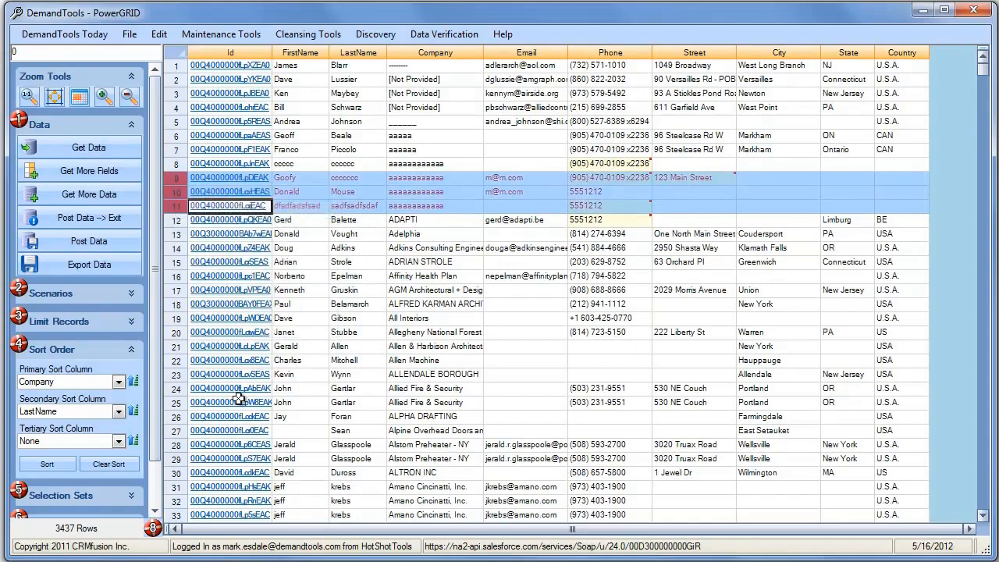
# Permanently delete the All Interiors lead in row 19, leaving 3436 rows.
pyautogui.rightClick(177, 320)
pyautogui.click(228, 344)
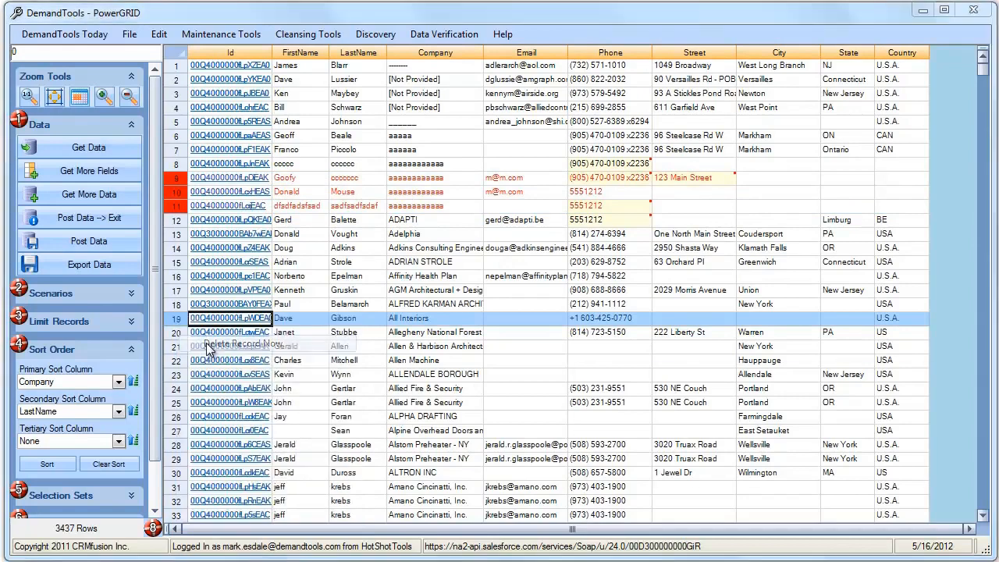
pyautogui.click(733, 464)
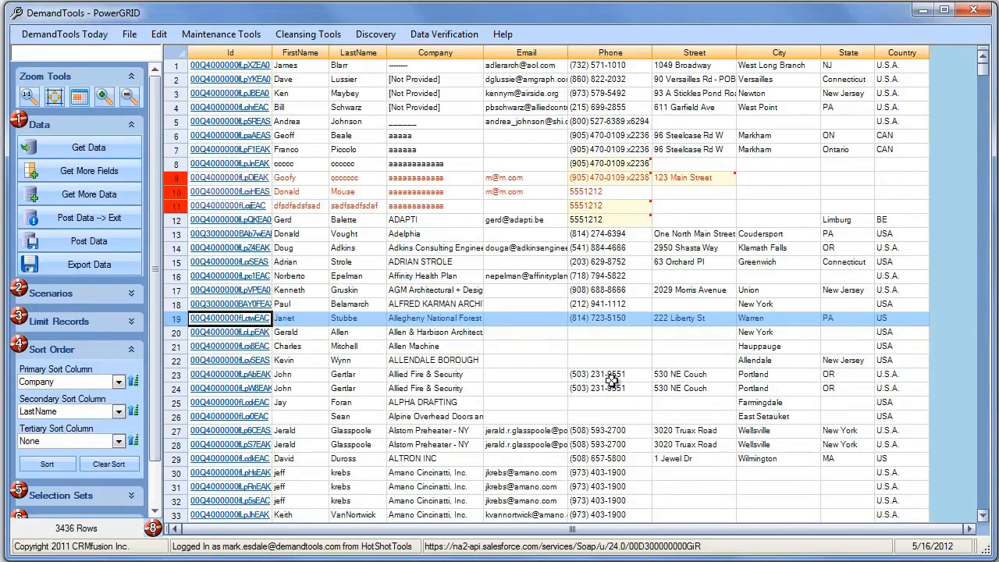
pyautogui.click(132, 350)
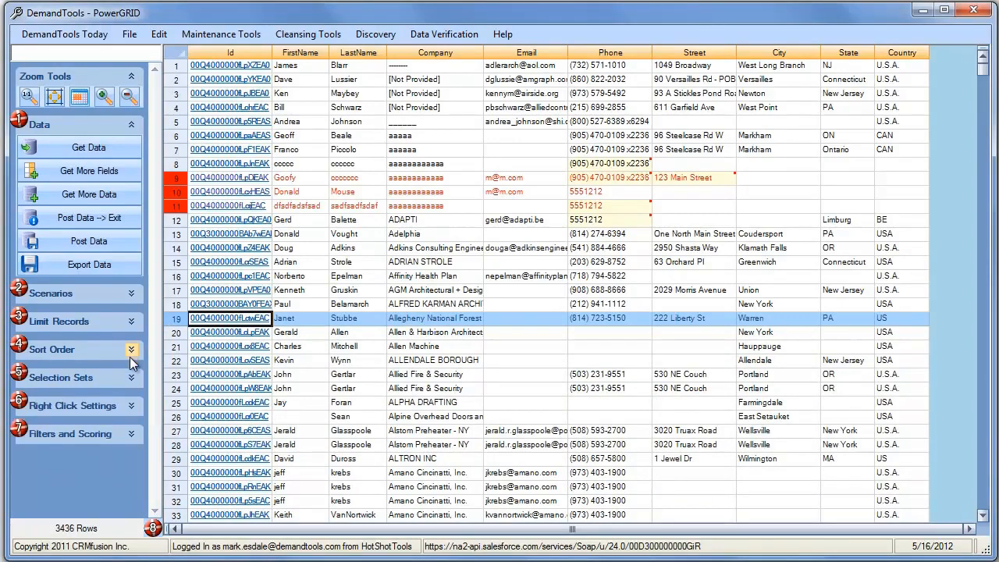
# Expand Right Click Settings and change row 27's State from New York to NY.
pyautogui.click(131, 406)
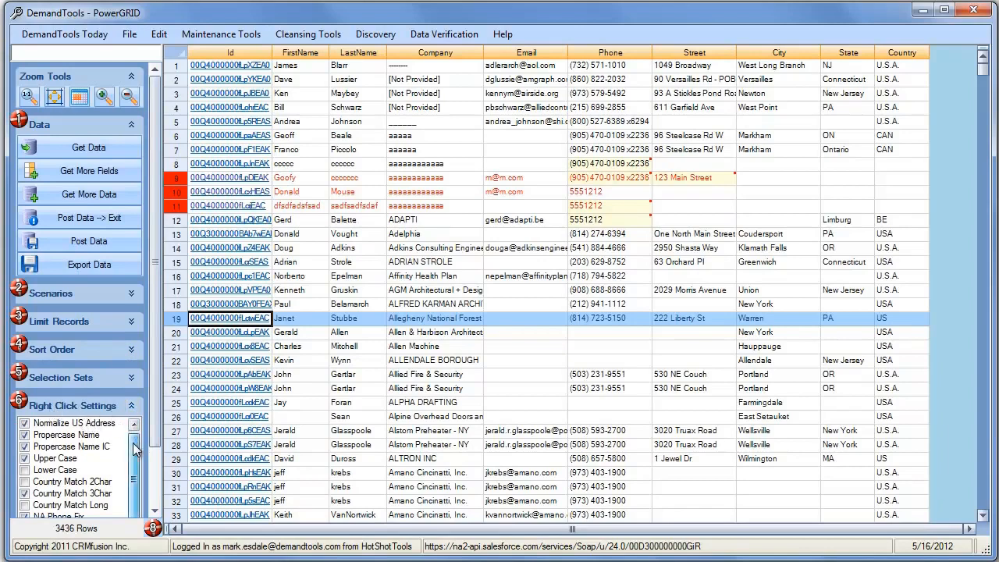
pyautogui.scroll(-1, 134, 450)
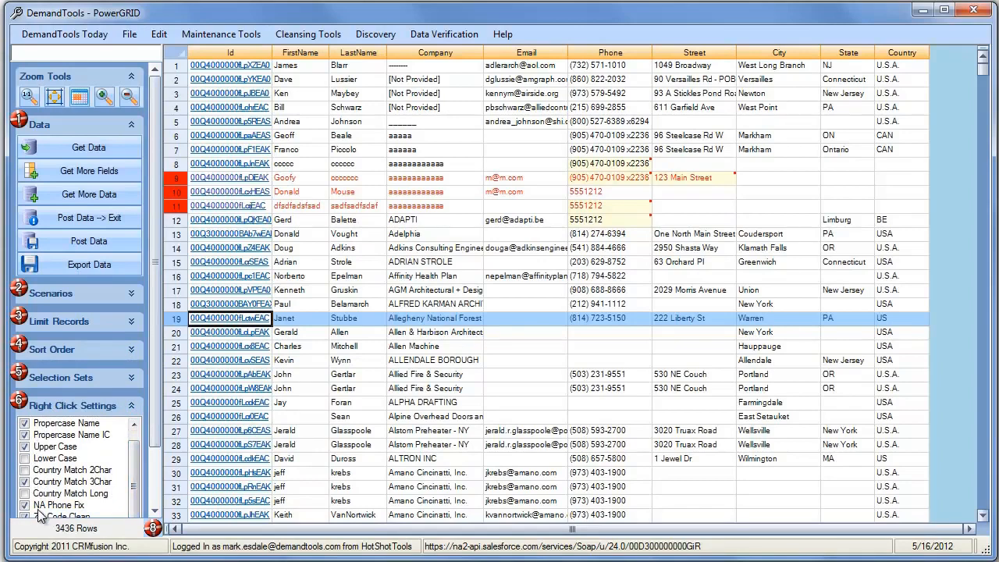
pyautogui.click(439, 458)
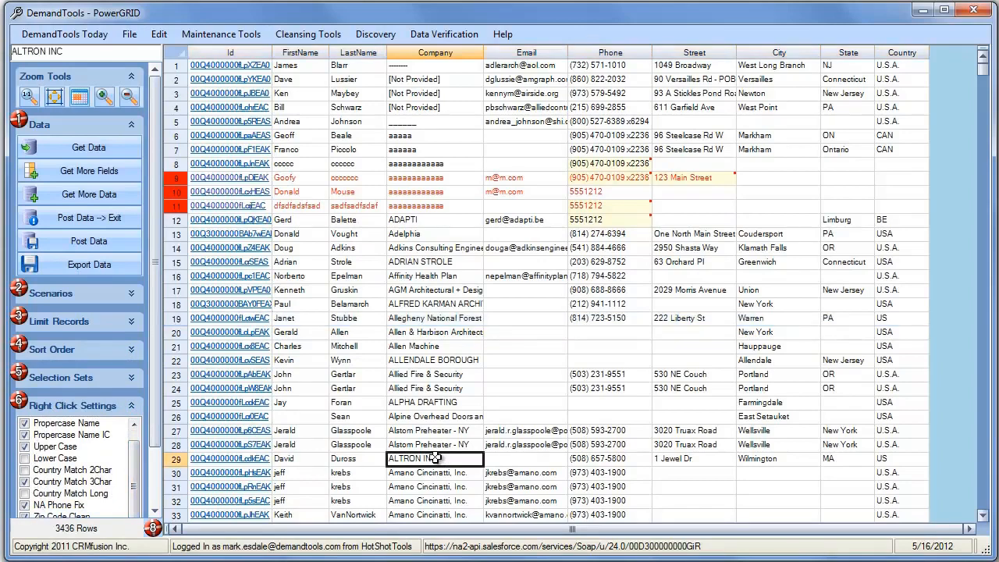
pyautogui.click(838, 429)
pyautogui.rightClick(838, 429)
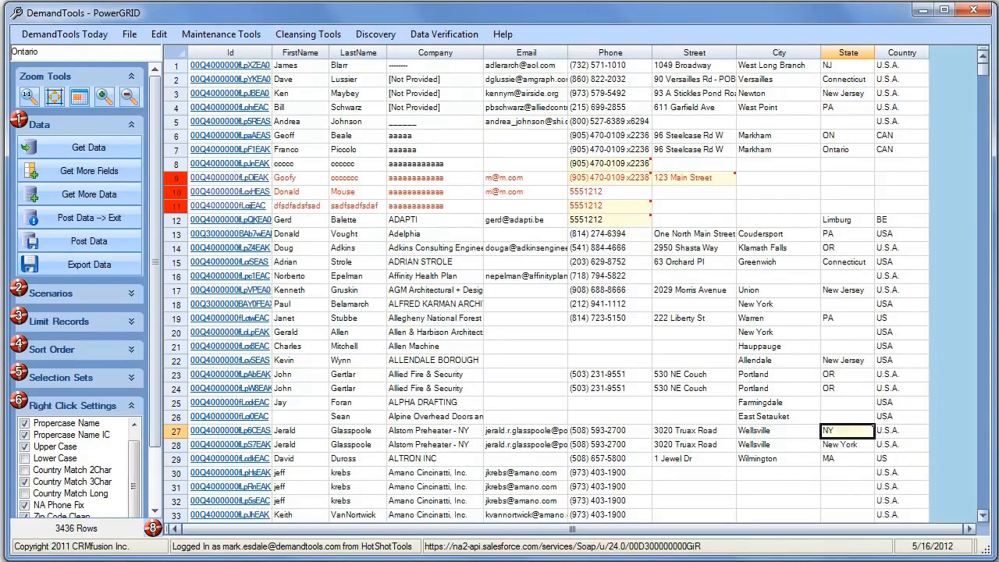
pyautogui.click(844, 53)
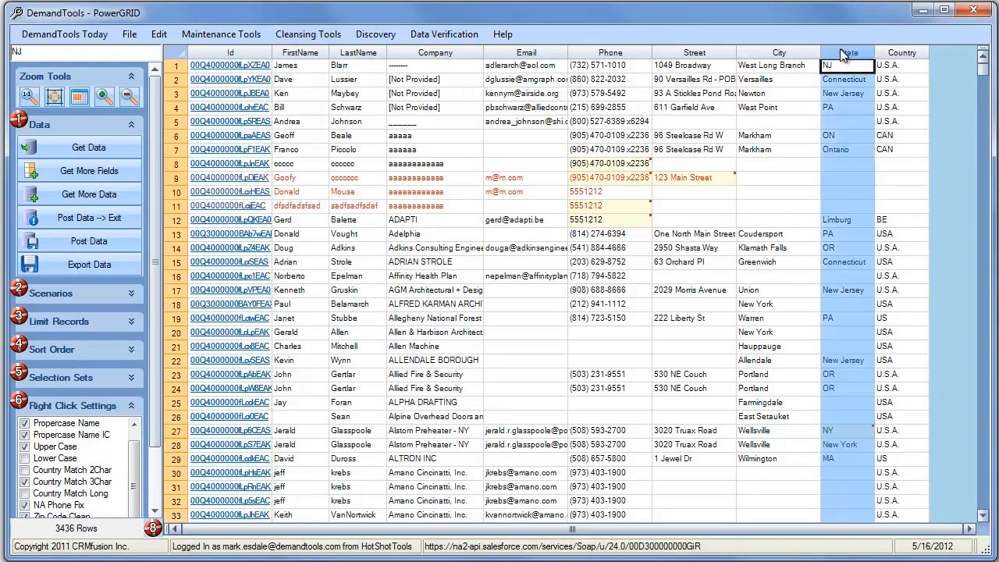
# Apply State Match Short to State, Country Match 3Char to Country, and Normalize US Address to Street.
pyautogui.rightClick(843, 55)
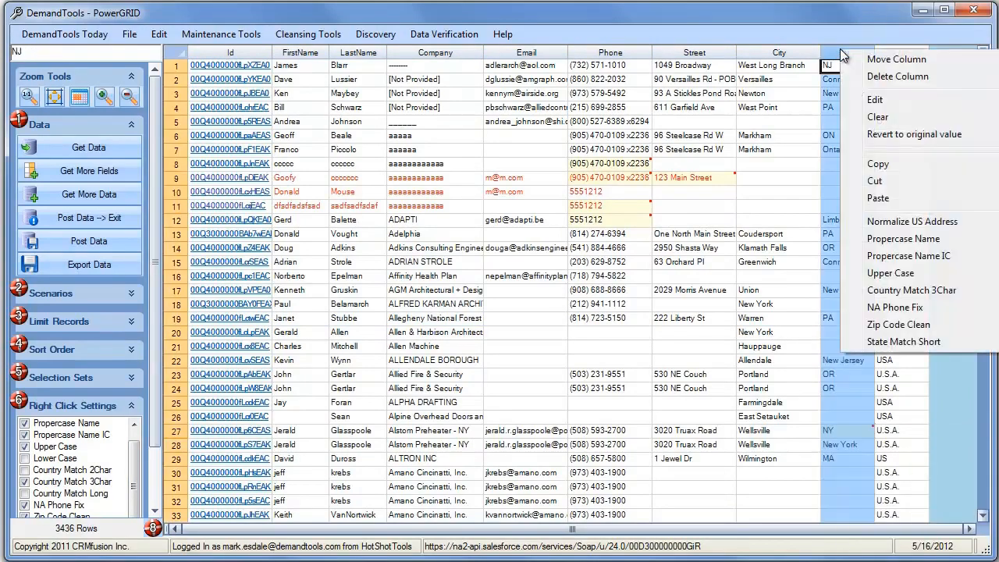
pyautogui.click(914, 341)
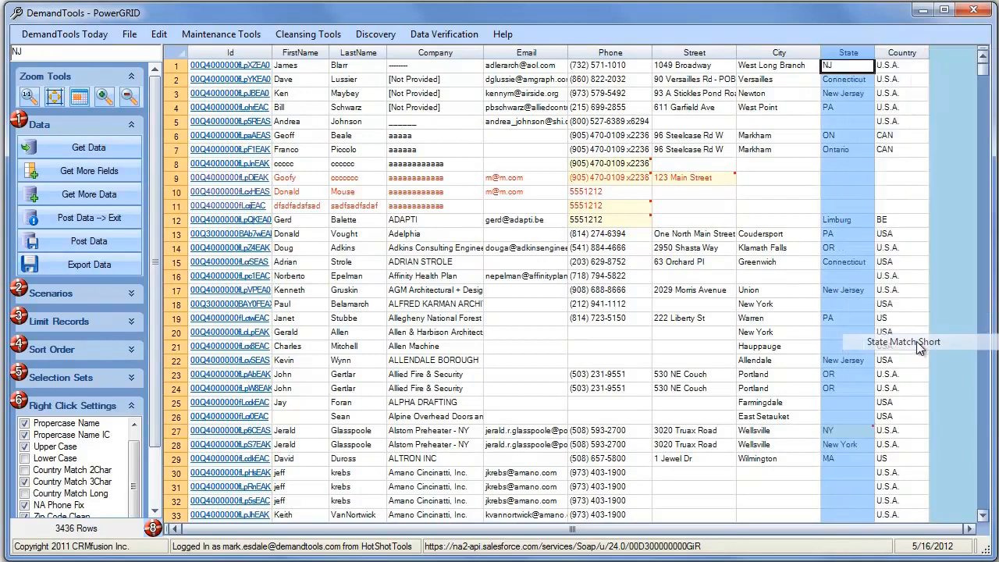
pyautogui.rightClick(898, 51)
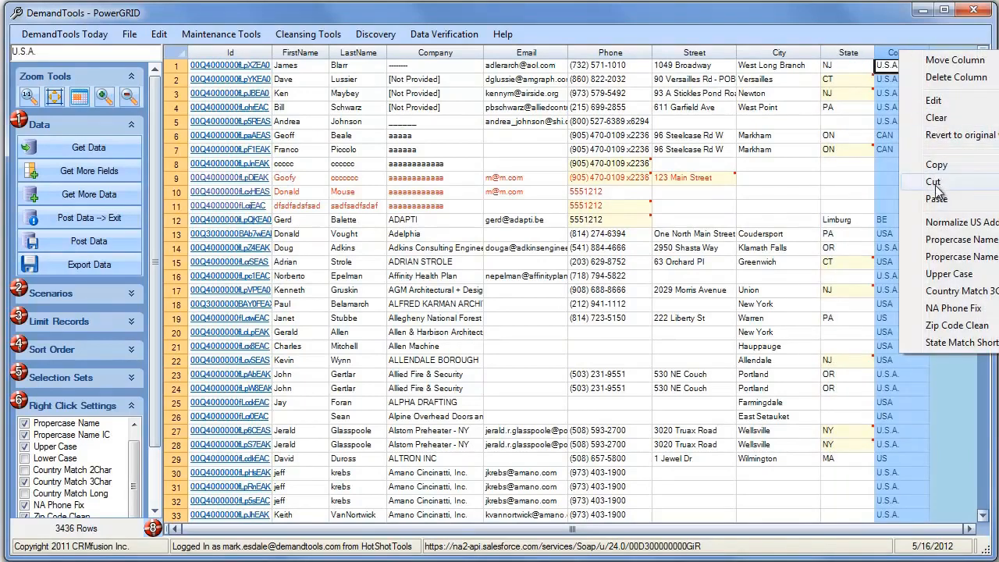
pyautogui.click(964, 291)
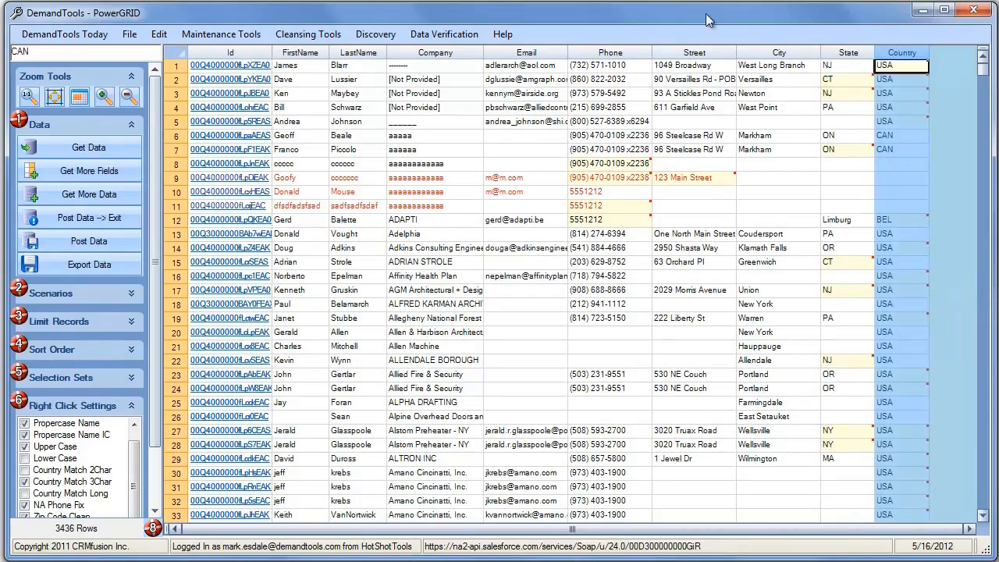
pyautogui.rightClick(688, 55)
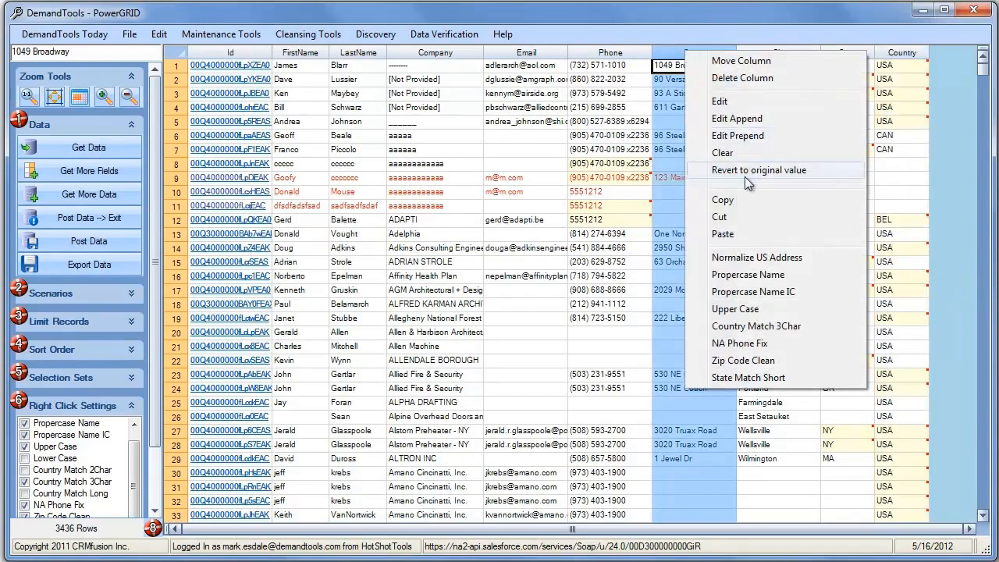
pyautogui.click(749, 259)
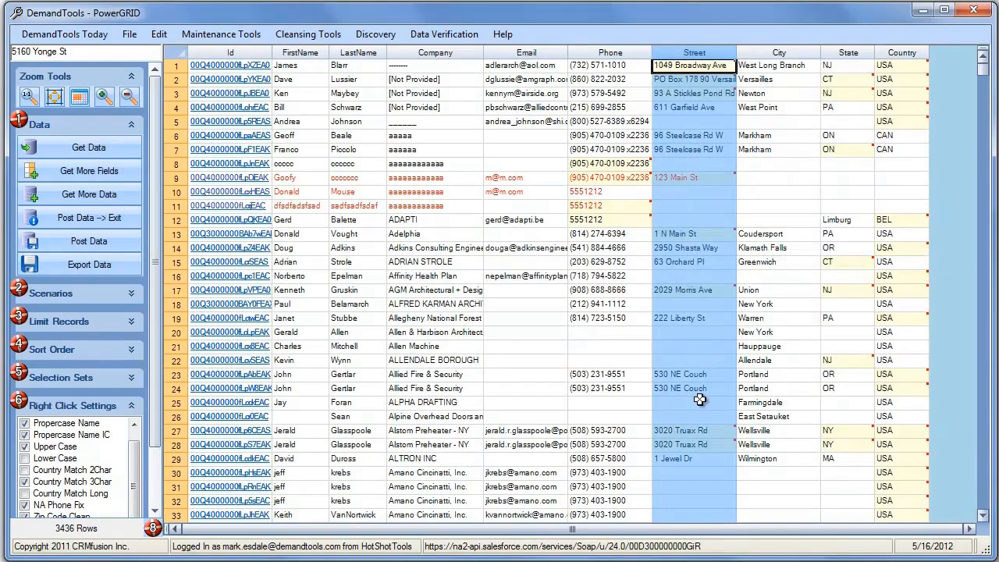
pyautogui.click(602, 54)
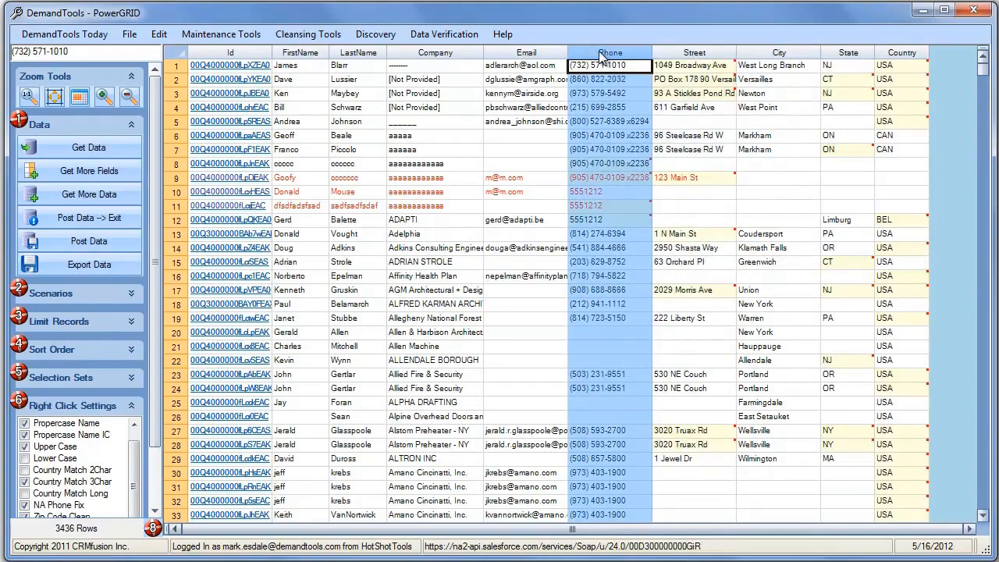
# Apply NA Phone Fix to the Phone column and check the result in row 27.
pyautogui.rightClick(601, 56)
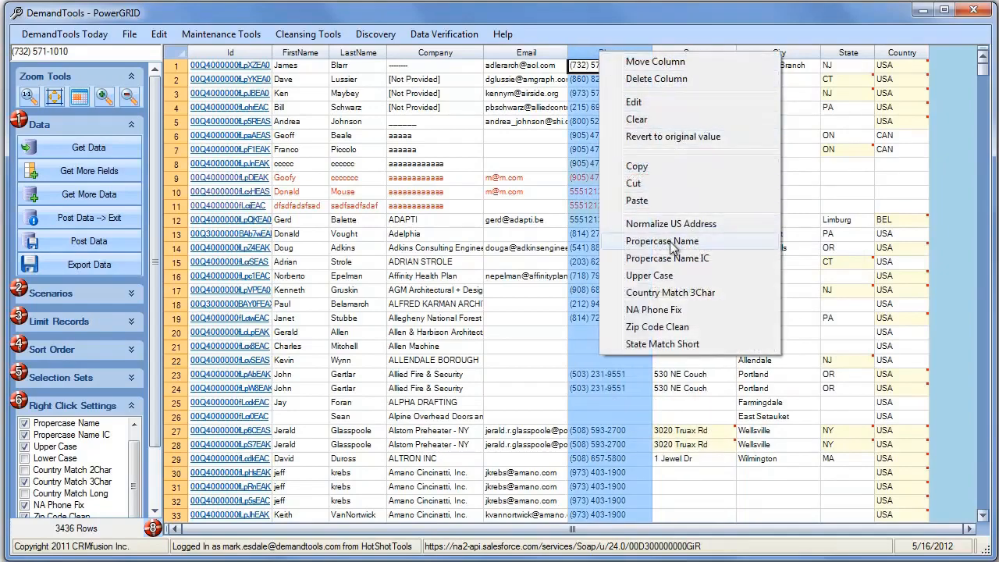
pyautogui.click(673, 309)
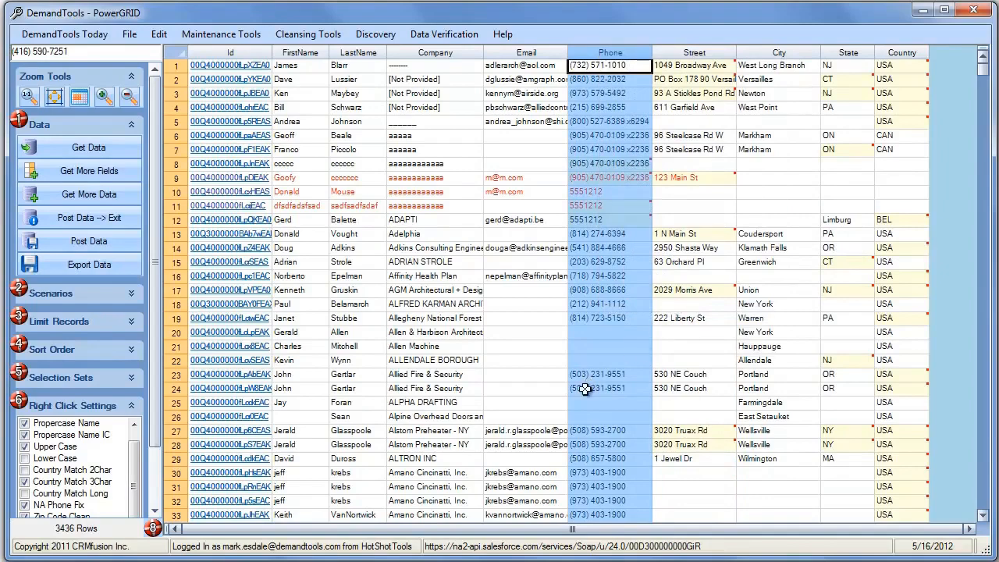
pyautogui.click(614, 429)
# Review the grid, then post all deletions and edits to Salesforce.
pyautogui.scroll(-5, 614, 429)
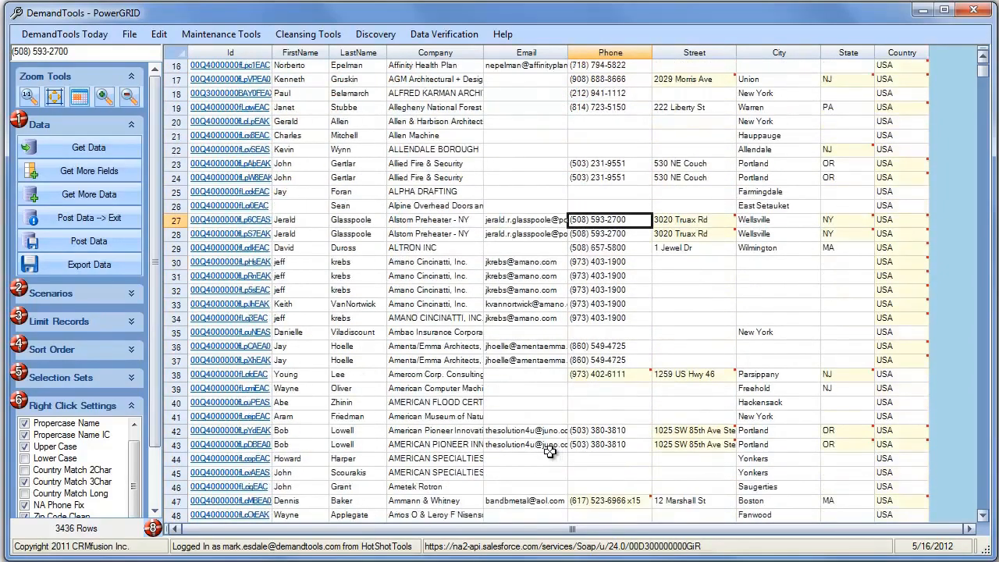
pyautogui.scroll(-3, 608, 435)
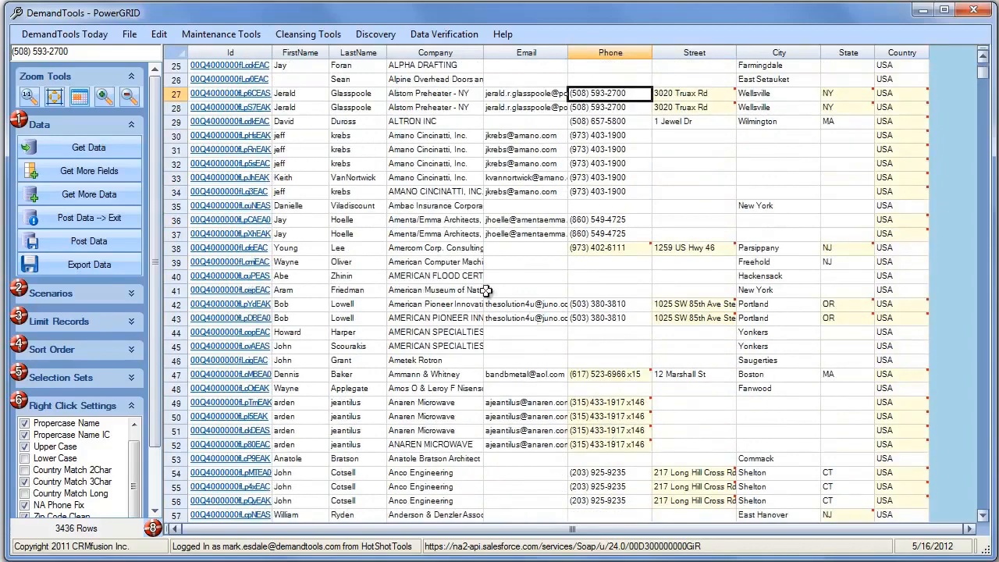
pyautogui.scroll(6, 632, 311)
pyautogui.scroll(2, 609, 308)
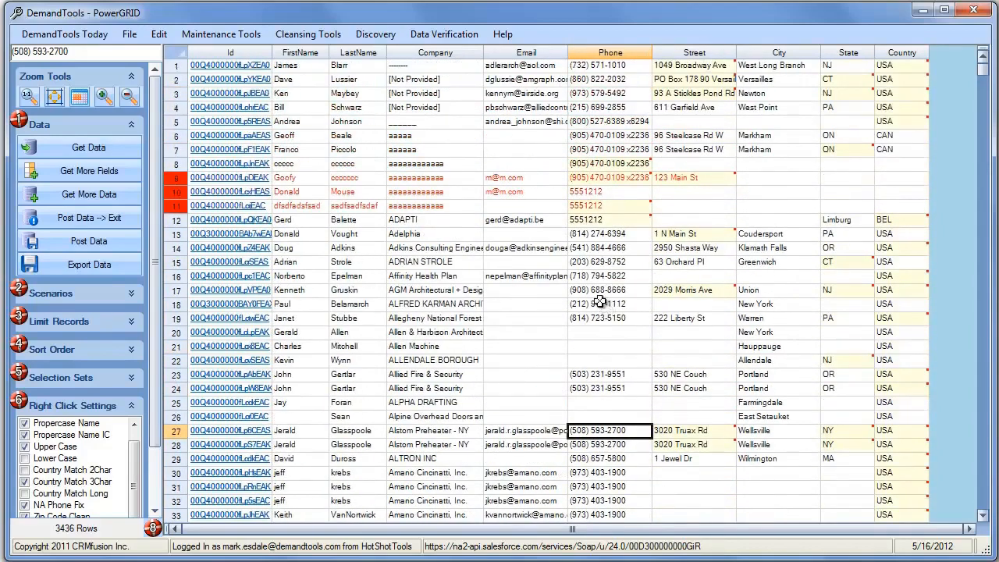
pyautogui.click(88, 242)
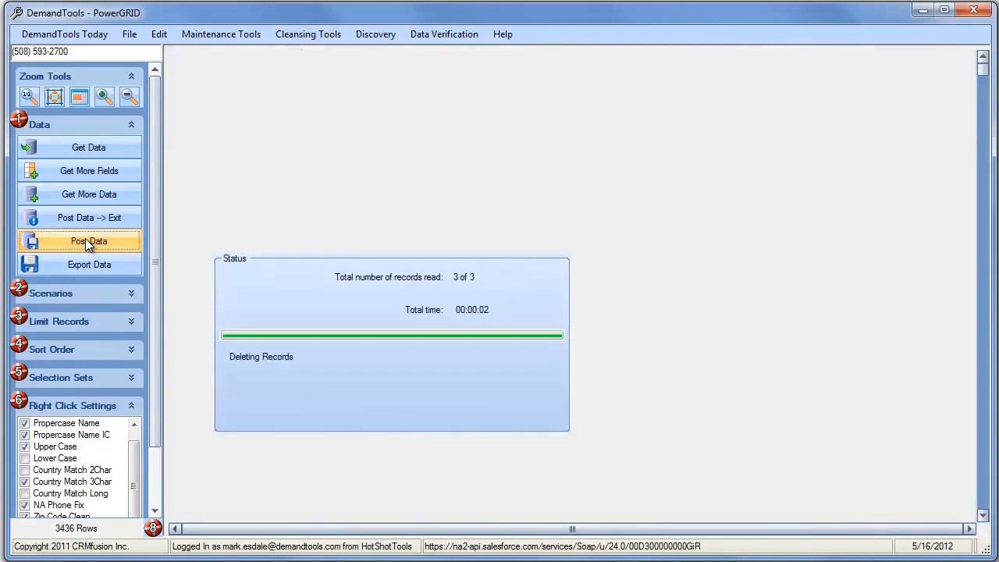